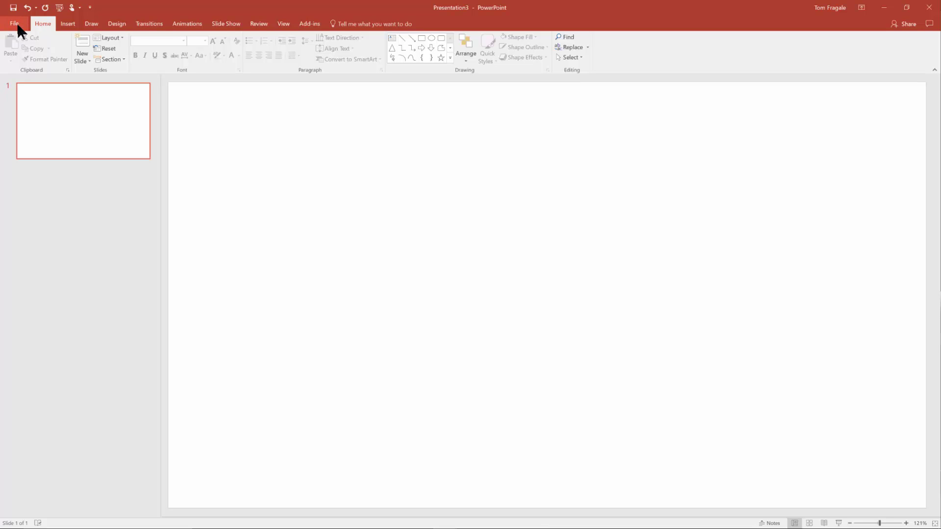
# - Make sure the Draw tab stays enabled in PowerPoint's Customize Ribbon options
pyautogui.click(17, 25)
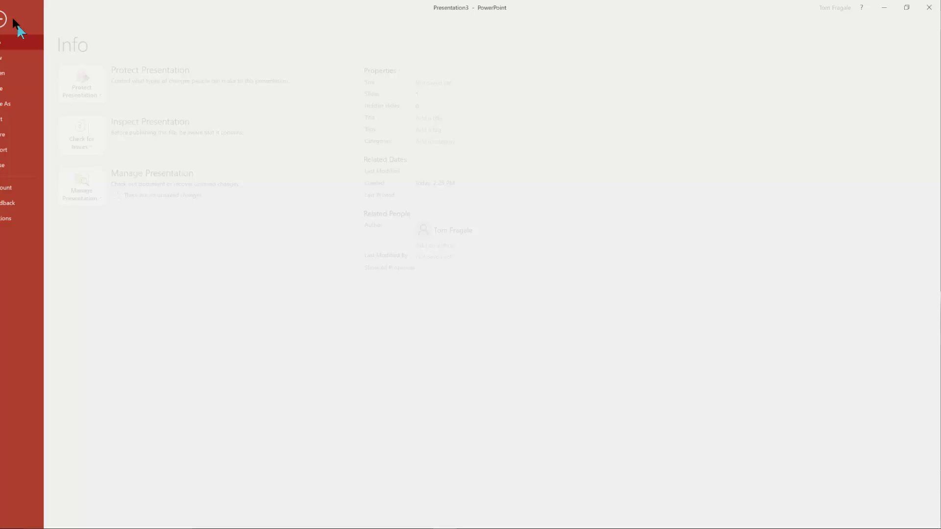
pyautogui.click(18, 219)
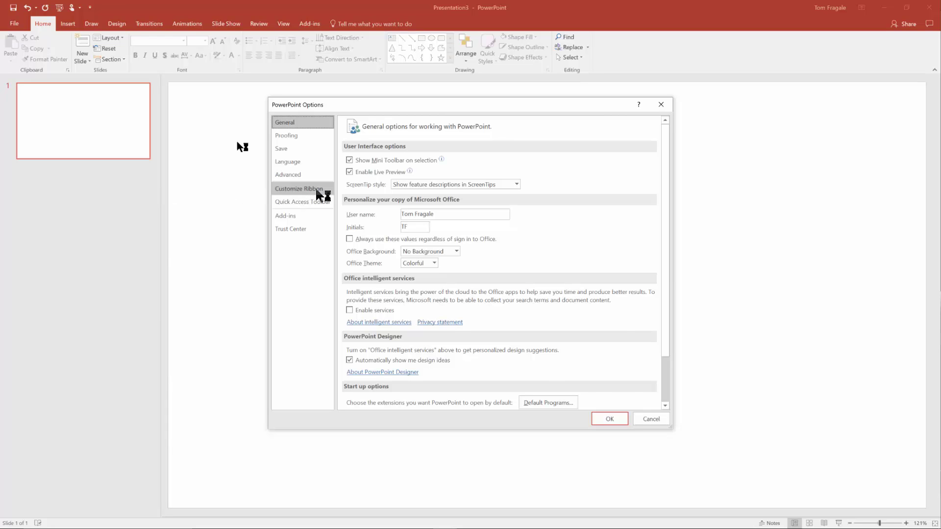
pyautogui.click(317, 191)
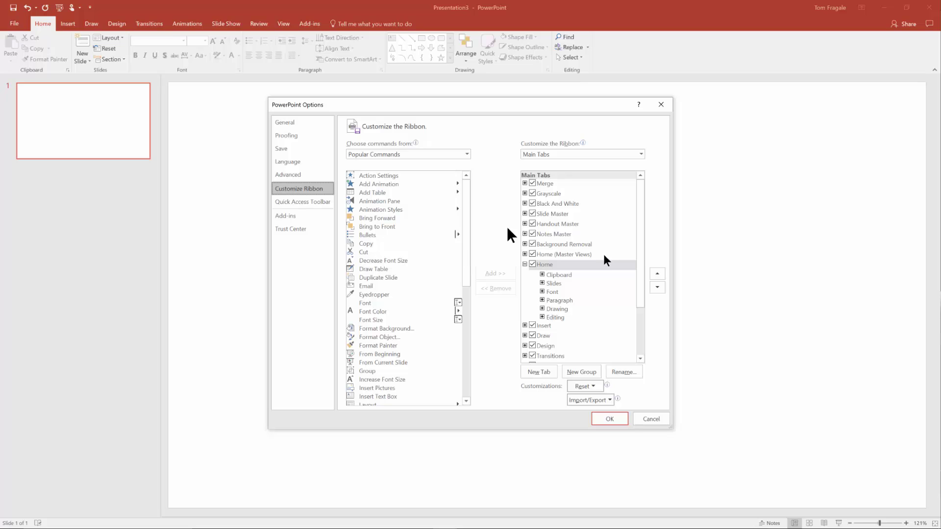
pyautogui.moveTo(638, 285); pyautogui.dragTo(637, 331)
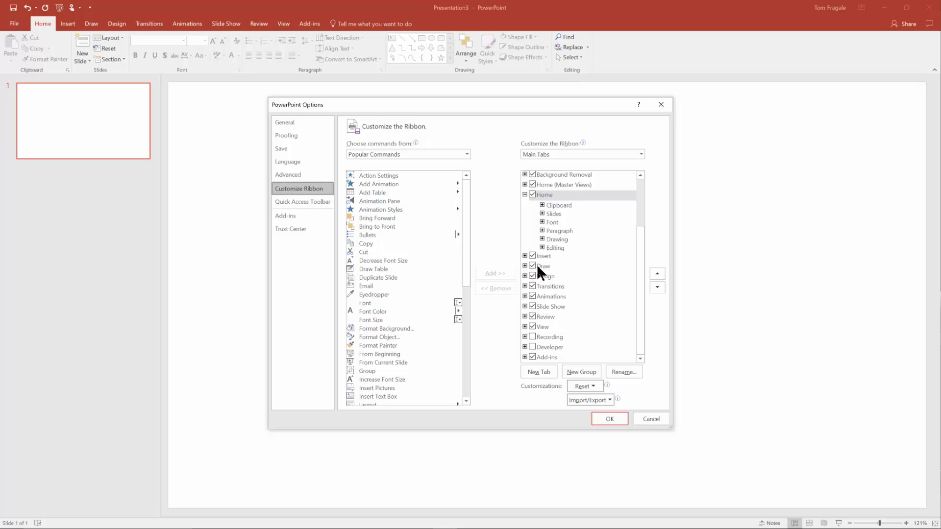
pyautogui.click(532, 266)
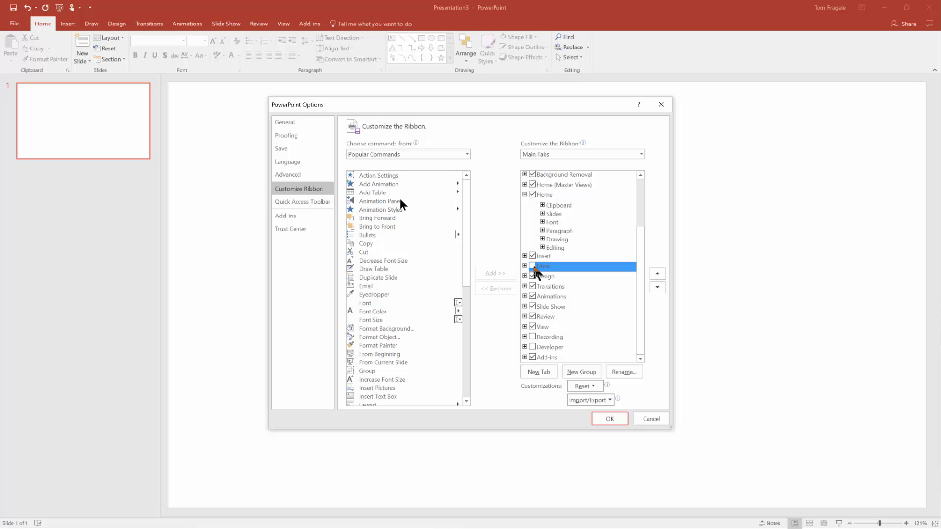
pyautogui.click(533, 266)
pyautogui.click(608, 417)
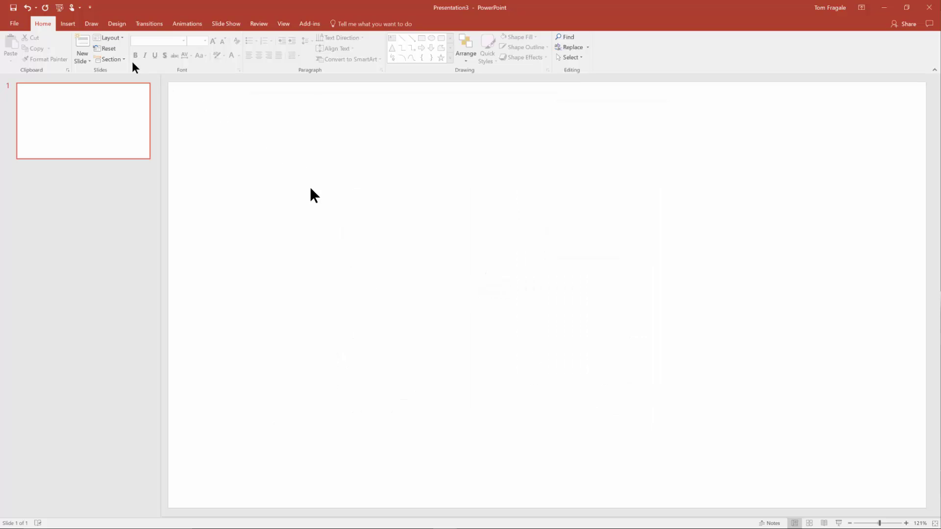
# - Turn on Draw with Touch on the Draw tab
pyautogui.click(92, 24)
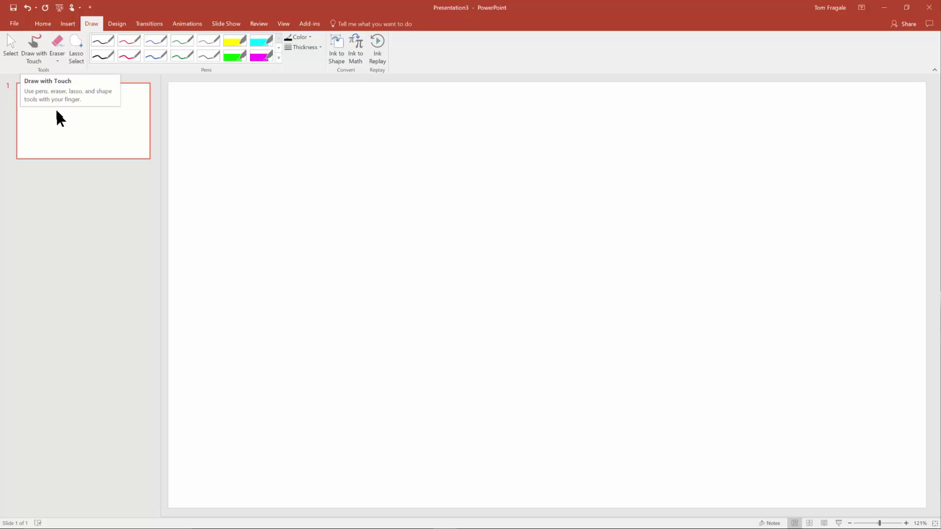
pyautogui.click(38, 52)
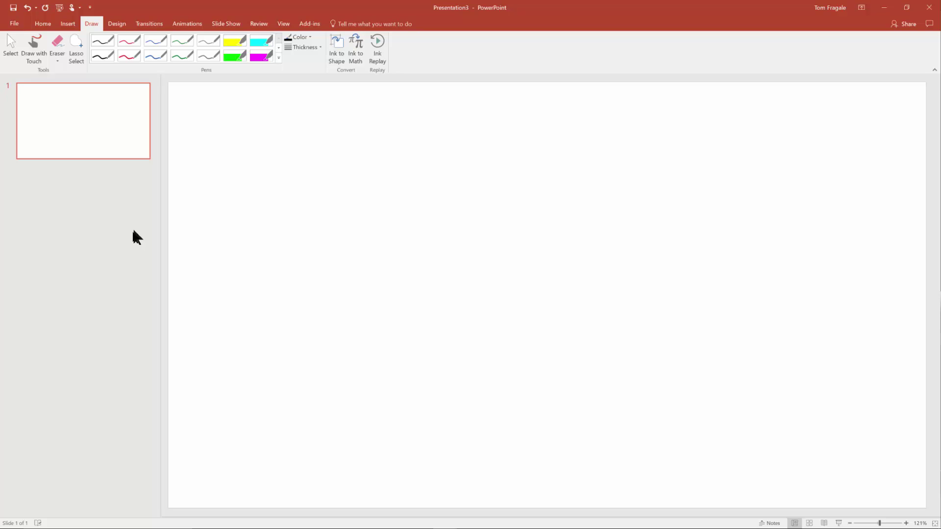
pyautogui.click(34, 49)
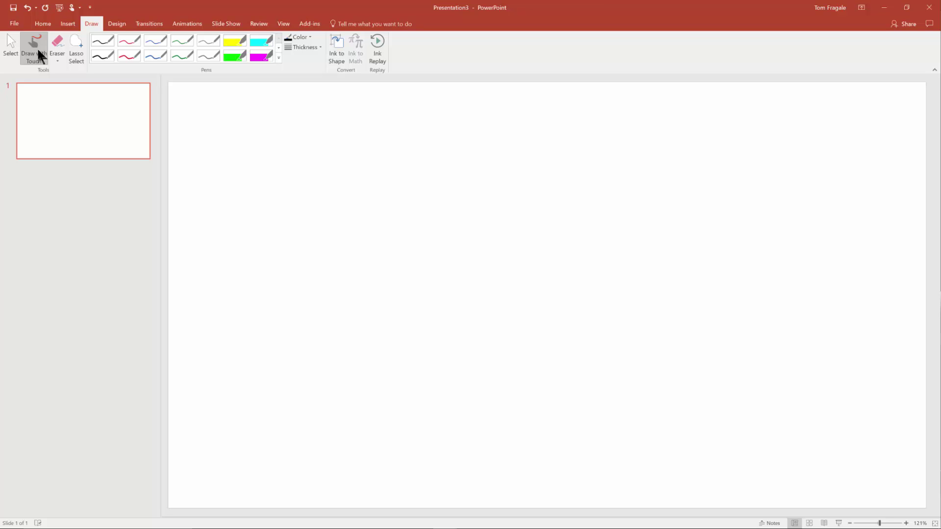
# - Handwrite 'Tom' in thin black ink, then pick the green highlighter from the Pens gallery
pyautogui.moveTo(244, 186)
pyautogui.mouseDown()
pyautogui.moveTo(287, 158)
pyautogui.moveTo(305, 168)
pyautogui.moveTo(337, 158)
pyautogui.moveTo(356, 173)
pyautogui.mouseUp()
pyautogui.moveTo(239, 135)
pyautogui.mouseDown()
pyautogui.moveTo(226, 152)
pyautogui.moveTo(258, 113)
pyautogui.moveTo(283, 130)
pyautogui.mouseUp()
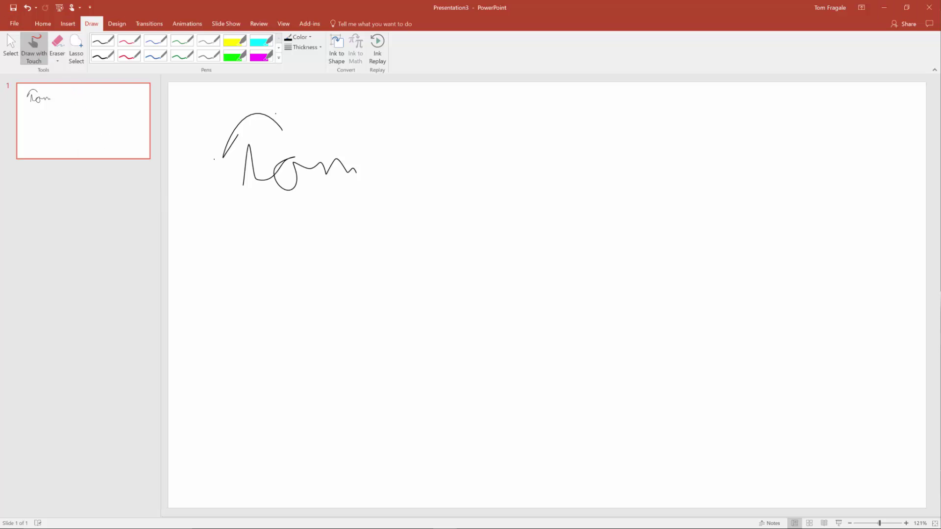
pyautogui.click(270, 43)
pyautogui.click(277, 48)
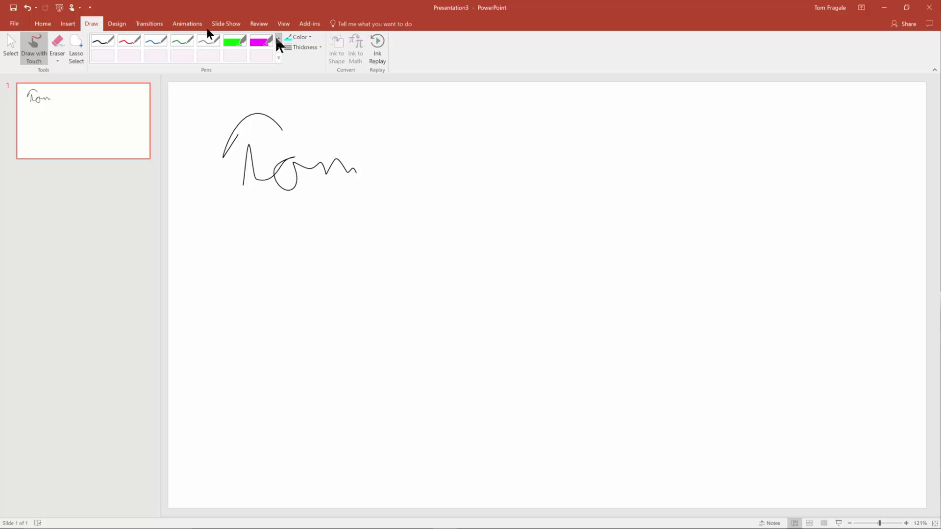
pyautogui.click(277, 37)
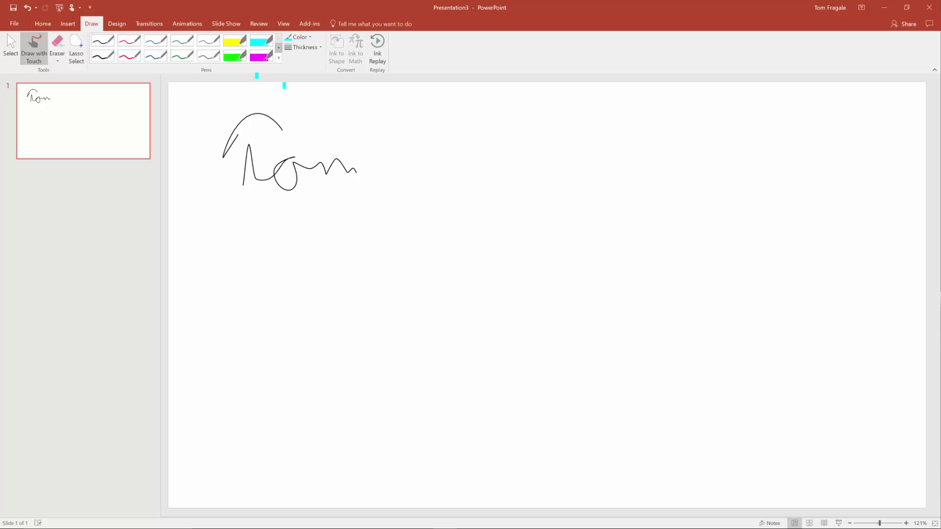
pyautogui.click(230, 57)
pyautogui.click(223, 206)
pyautogui.click(222, 256)
# - Write 'This is cool' in thick green ink below Tom
pyautogui.moveTo(231, 236)
pyautogui.mouseDown()
pyautogui.moveTo(231, 279)
pyautogui.moveTo(268, 223)
pyautogui.moveTo(276, 269)
pyautogui.moveTo(334, 278)
pyautogui.mouseUp()
pyautogui.click(321, 231)
pyautogui.moveTo(211, 237); pyautogui.dragTo(262, 201)
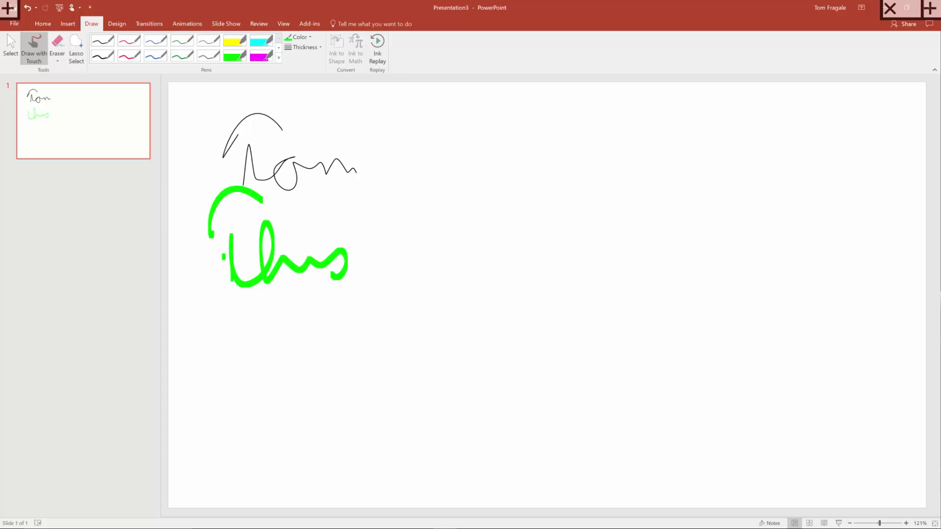
pyautogui.moveTo(391, 228)
pyautogui.mouseDown()
pyautogui.moveTo(386, 274)
pyautogui.moveTo(412, 284)
pyautogui.mouseUp()
pyautogui.click(399, 209)
pyautogui.moveTo(507, 226)
pyautogui.mouseDown()
pyautogui.moveTo(497, 218)
pyautogui.moveTo(557, 262)
pyautogui.mouseUp()
pyautogui.moveTo(564, 227)
pyautogui.mouseDown()
pyautogui.moveTo(601, 227)
pyautogui.moveTo(665, 254)
pyautogui.mouseUp()
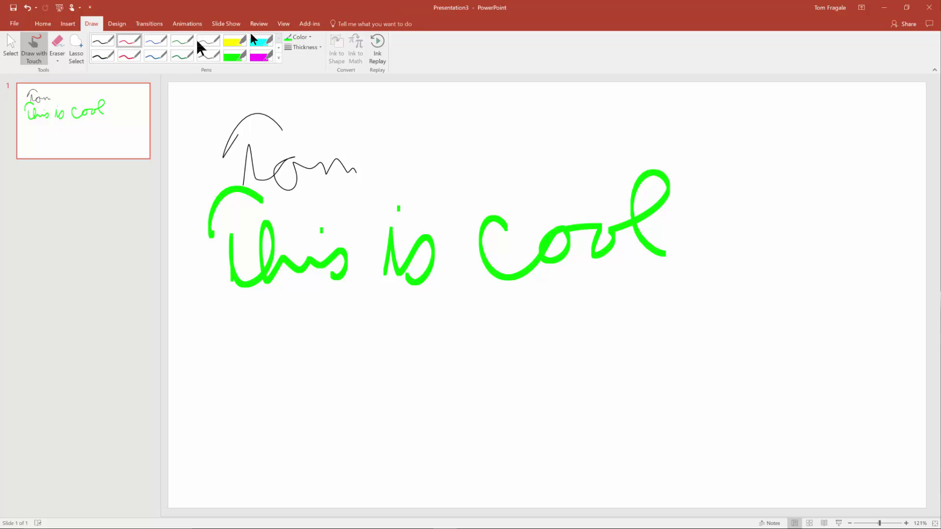
# - Look through the ink Color and Thickness choices without changing them
pyautogui.click(305, 40)
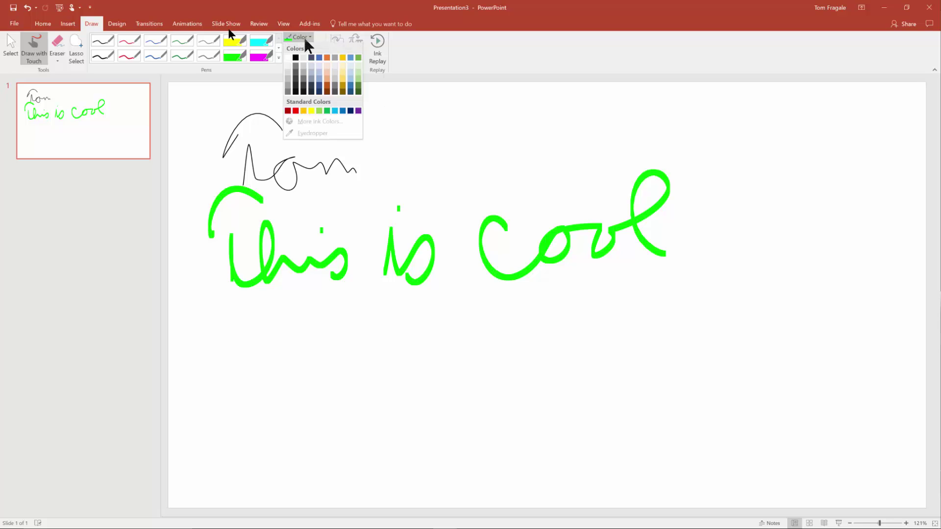
pyautogui.click(318, 37)
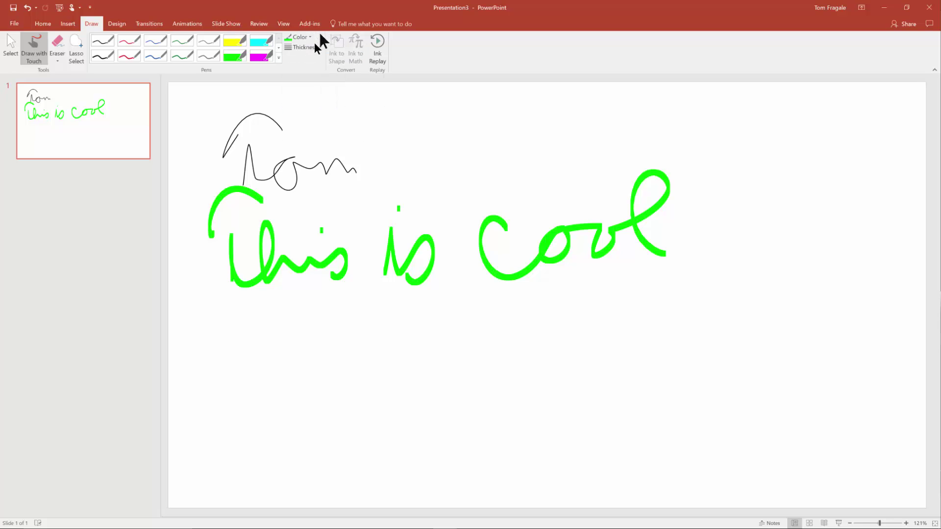
pyautogui.click(316, 48)
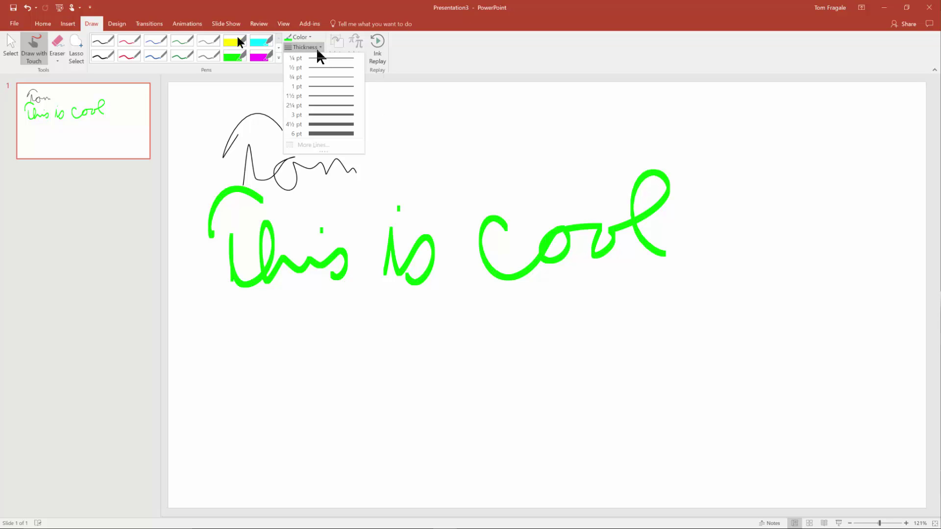
pyautogui.click(446, 131)
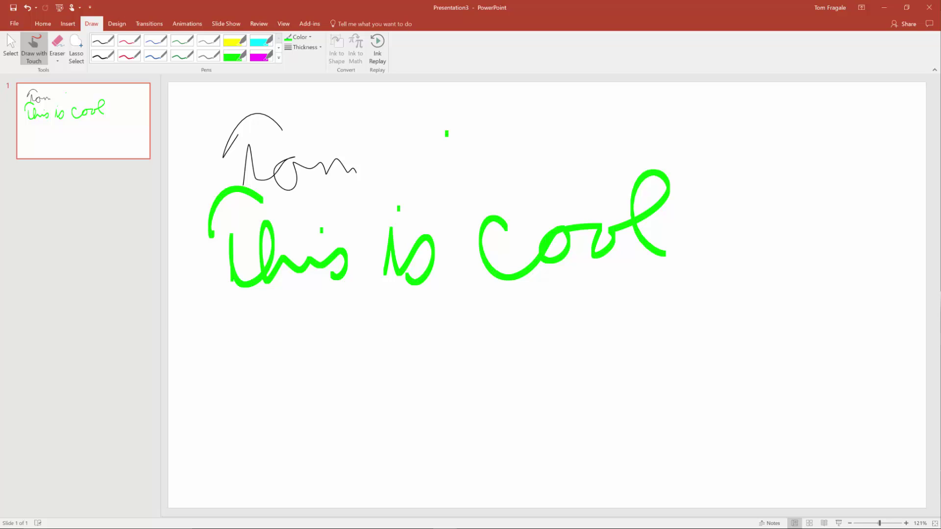
# - Re-enable Draw with Touch, select the black pen and turn on Ink to Shape
pyautogui.click(34, 49)
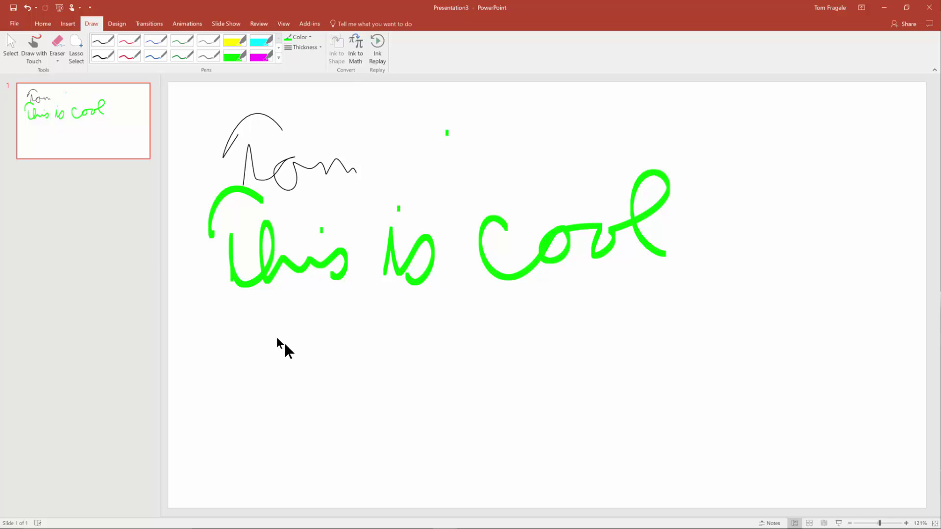
pyautogui.click(31, 51)
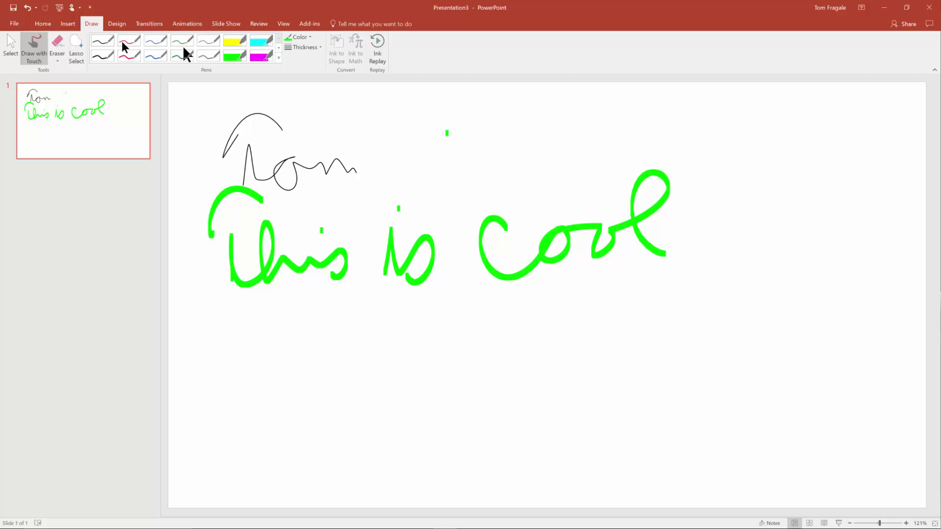
pyautogui.click(102, 43)
pyautogui.click(343, 58)
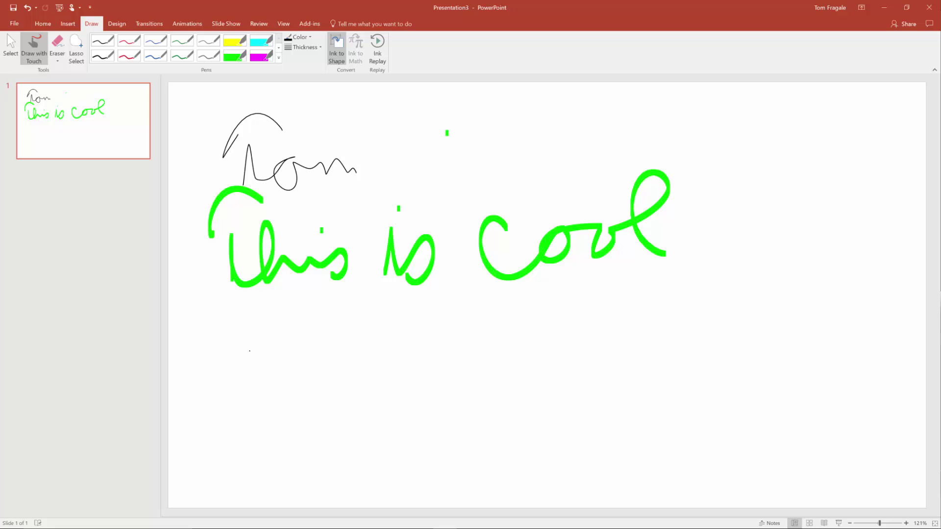
# - Sketch a rectangle, triangle, circle, loop and arrow in a row below the handwriting
pyautogui.moveTo(253, 350)
pyautogui.mouseDown()
pyautogui.moveTo(254, 432)
pyautogui.moveTo(310, 366)
pyautogui.moveTo(310, 350)
pyautogui.moveTo(263, 349)
pyautogui.mouseUp()
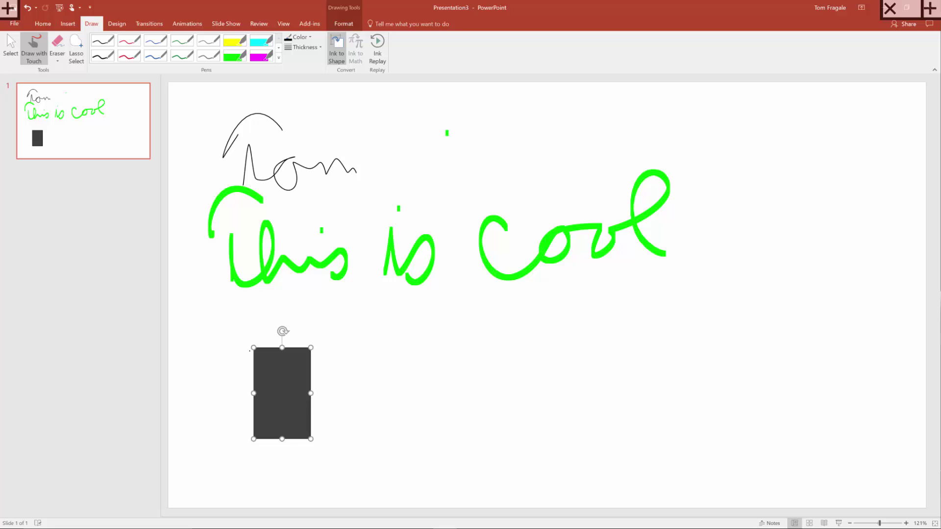
pyautogui.moveTo(350, 365)
pyautogui.mouseDown()
pyautogui.moveTo(399, 363)
pyautogui.moveTo(350, 365)
pyautogui.mouseUp()
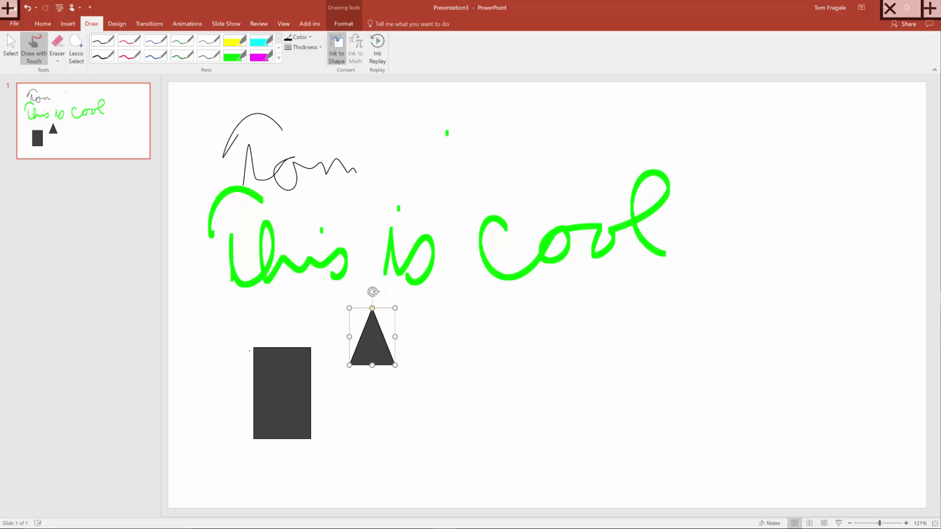
pyautogui.moveTo(463, 309)
pyautogui.mouseDown()
pyautogui.moveTo(454, 311)
pyautogui.moveTo(462, 310)
pyautogui.mouseUp()
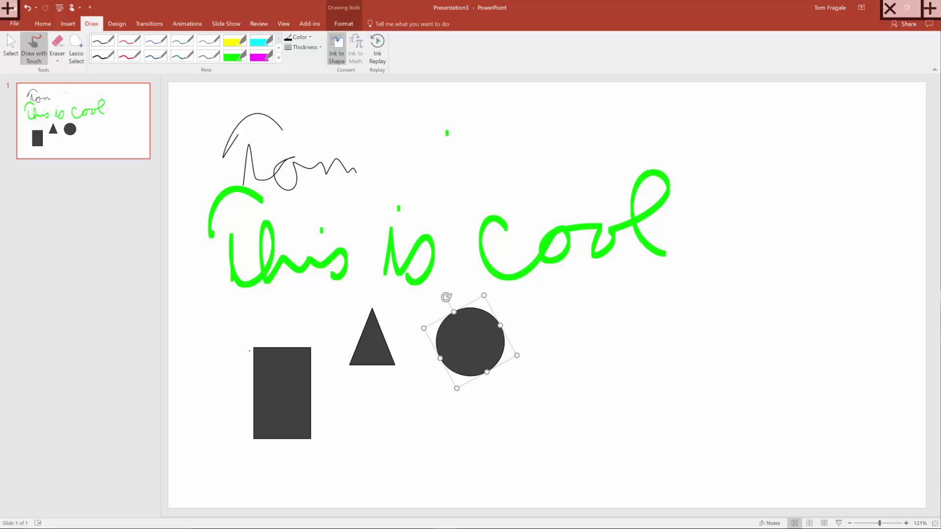
pyautogui.moveTo(582, 311)
pyautogui.mouseDown()
pyautogui.moveTo(616, 358)
pyautogui.moveTo(623, 316)
pyautogui.mouseUp()
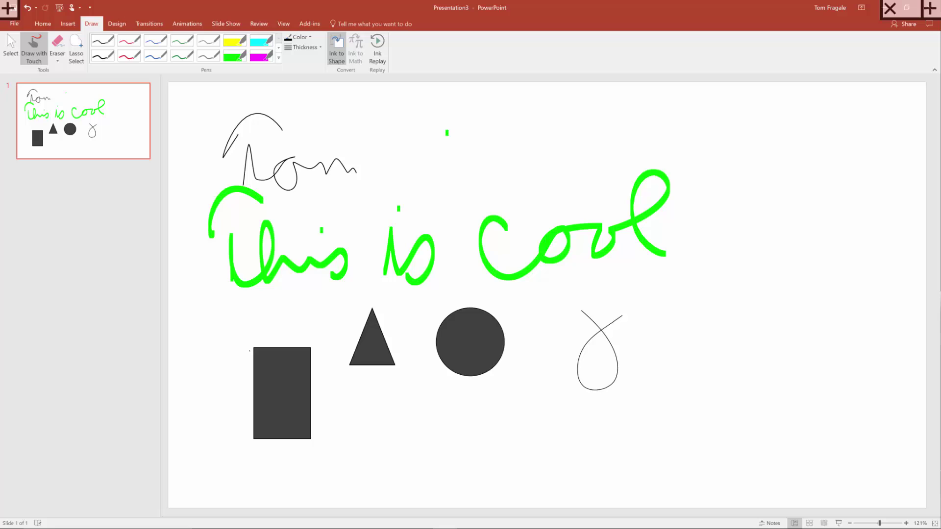
pyautogui.moveTo(696, 289)
pyautogui.mouseDown()
pyautogui.moveTo(681, 348)
pyautogui.moveTo(736, 377)
pyautogui.mouseUp()
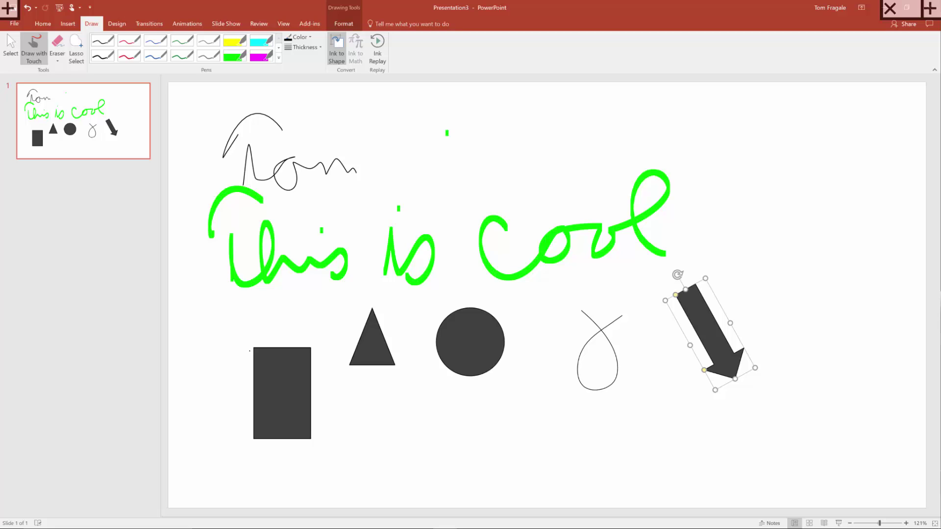
# - Add two more loops, a second arrow, and a square and triangle near the top
pyautogui.moveTo(405, 435)
pyautogui.mouseDown()
pyautogui.moveTo(456, 419)
pyautogui.moveTo(386, 472)
pyautogui.mouseUp()
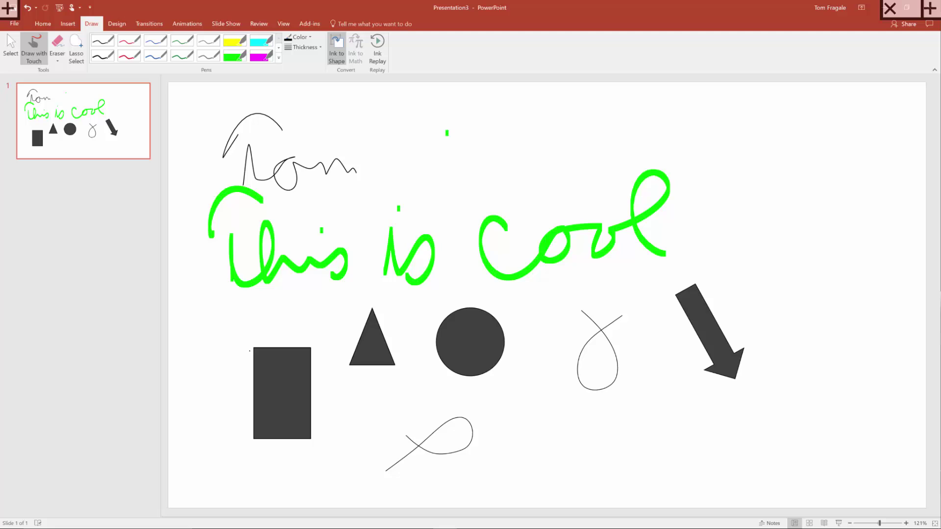
pyautogui.moveTo(516, 415)
pyautogui.mouseDown()
pyautogui.moveTo(579, 435)
pyautogui.moveTo(505, 458)
pyautogui.mouseUp()
pyautogui.moveTo(659, 378)
pyautogui.mouseDown()
pyautogui.moveTo(671, 464)
pyautogui.moveTo(733, 416)
pyautogui.moveTo(692, 478)
pyautogui.mouseUp()
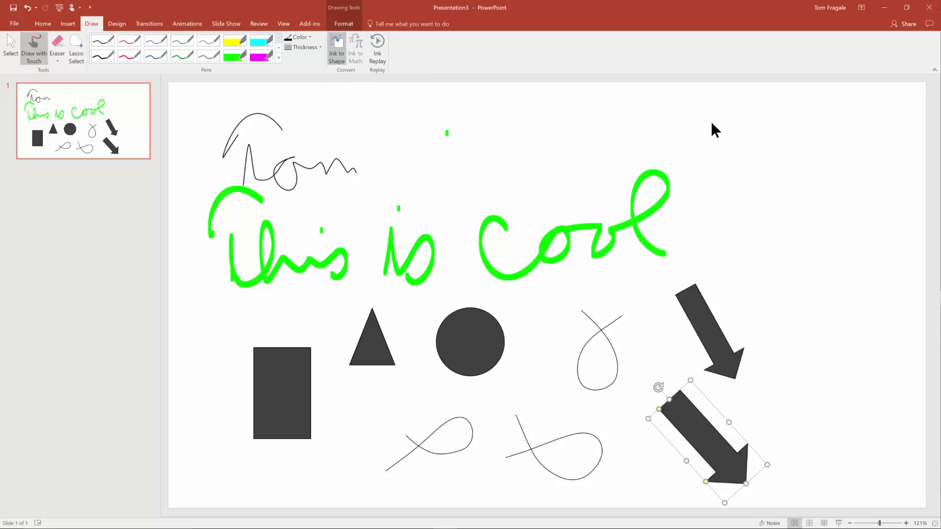
pyautogui.moveTo(507, 106)
pyautogui.mouseDown()
pyautogui.moveTo(507, 157)
pyautogui.moveTo(563, 105)
pyautogui.moveTo(505, 106)
pyautogui.mouseUp()
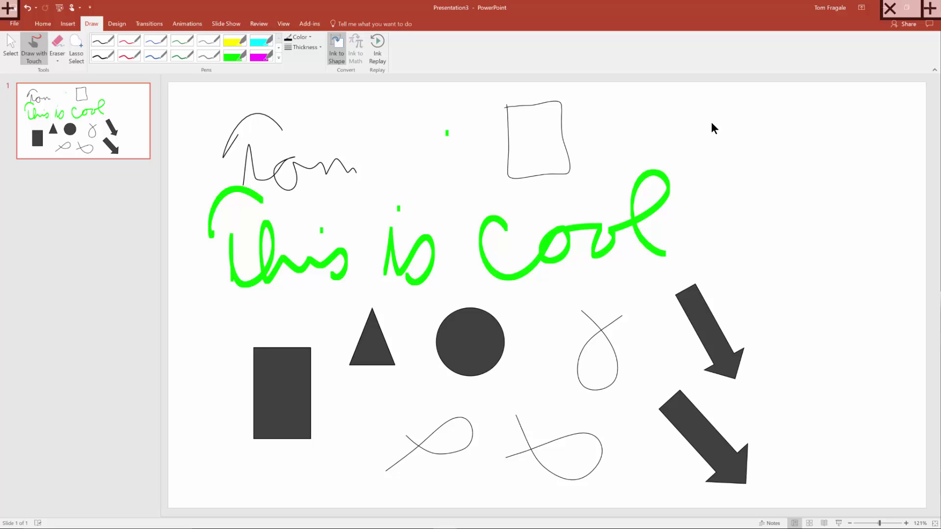
pyautogui.moveTo(682, 152)
pyautogui.mouseDown()
pyautogui.moveTo(706, 112)
pyautogui.moveTo(735, 162)
pyautogui.moveTo(681, 153)
pyautogui.mouseUp()
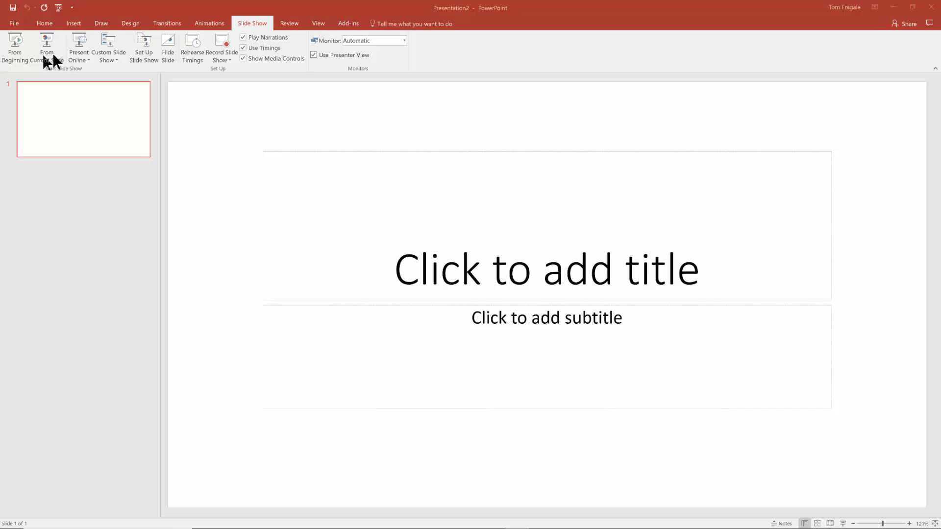
# - Start Presentation2's slide show from the beginning and switch the pointer to Pen
pyautogui.click(14, 58)
pyautogui.click(17, 51)
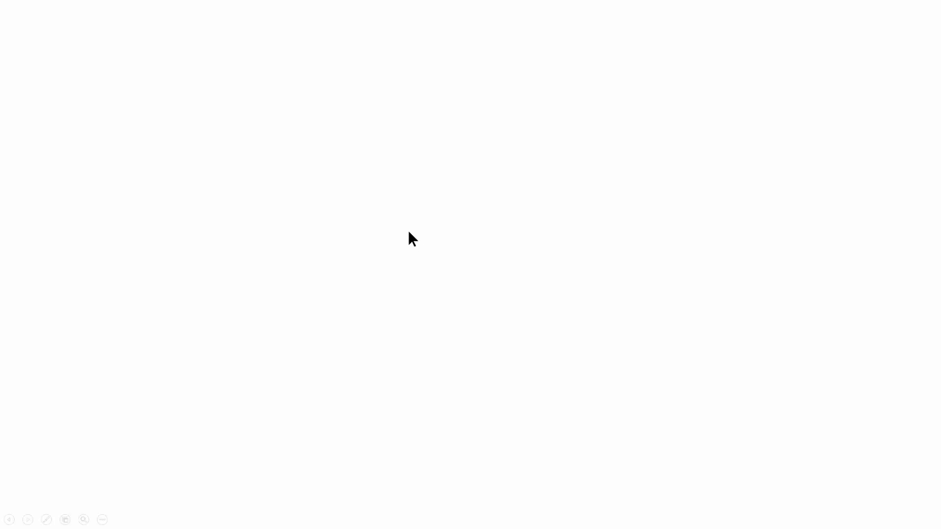
pyautogui.rightClick(409, 233)
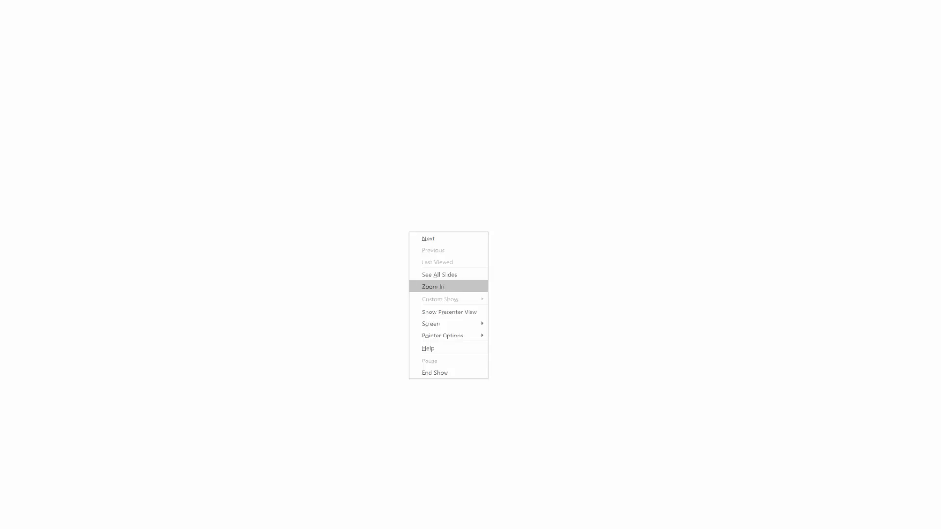
pyautogui.moveTo(442, 335)
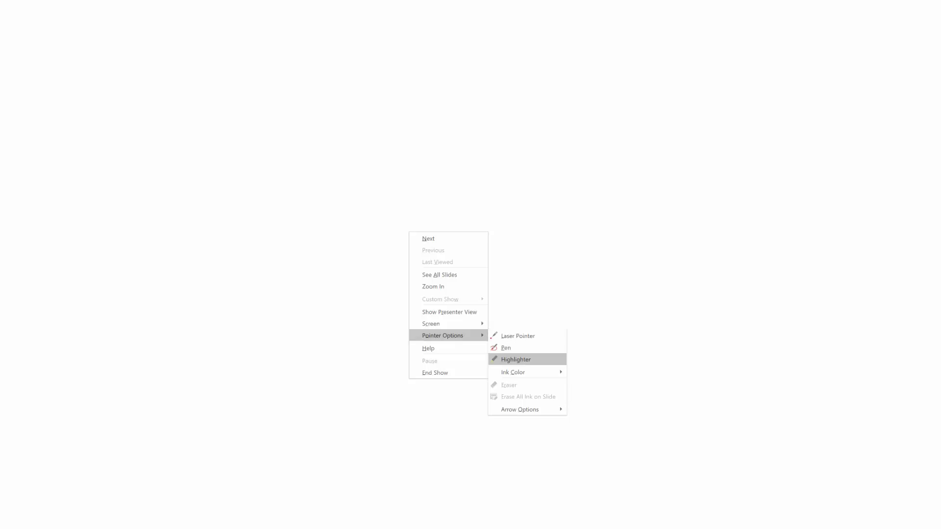
pyautogui.moveTo(513, 373)
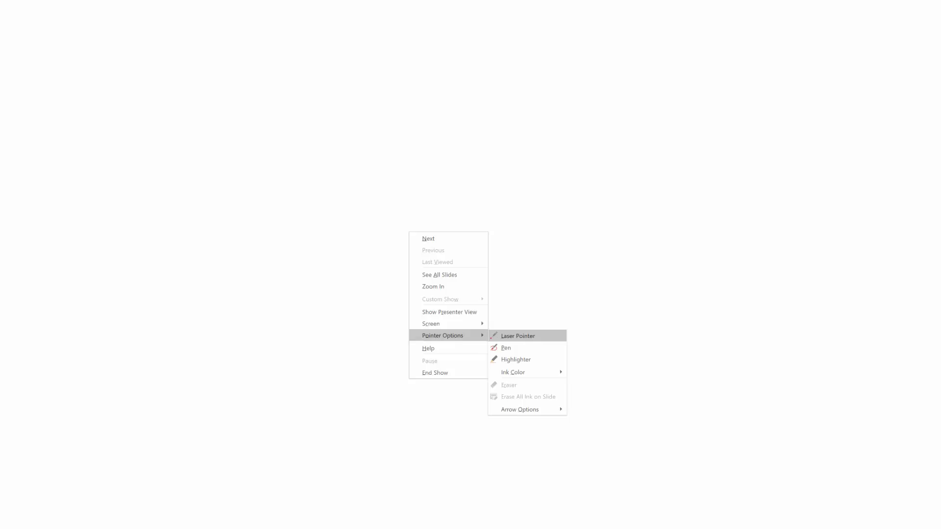
pyautogui.click(506, 348)
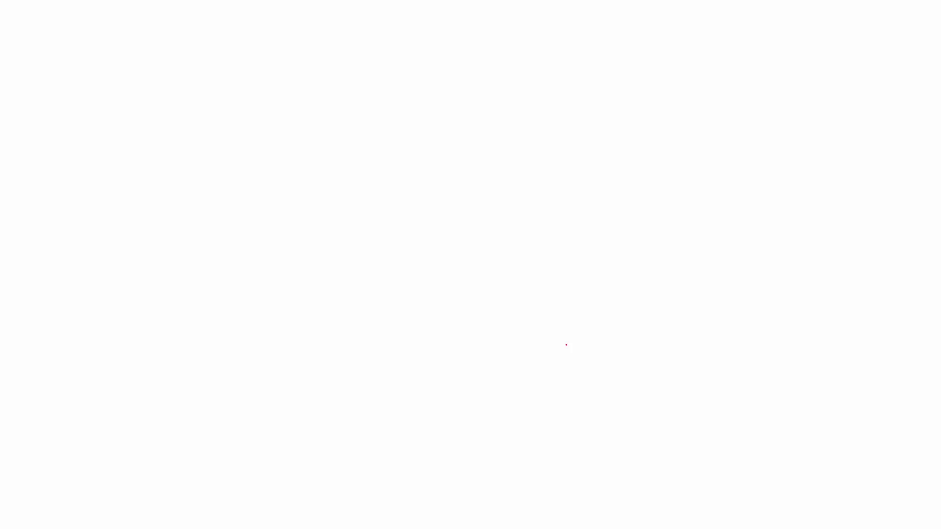
# - Write 'Tom' and draw a square in red pen ink, then end the show with Esc
pyautogui.moveTo(338, 320)
pyautogui.mouseDown()
pyautogui.moveTo(358, 318)
pyautogui.moveTo(391, 277)
pyautogui.moveTo(465, 268)
pyautogui.moveTo(477, 289)
pyautogui.mouseUp()
pyautogui.moveTo(321, 260); pyautogui.dragTo(384, 221)
pyautogui.moveTo(566, 230)
pyautogui.mouseDown()
pyautogui.moveTo(654, 317)
pyautogui.moveTo(634, 209)
pyautogui.moveTo(564, 221)
pyautogui.mouseUp()
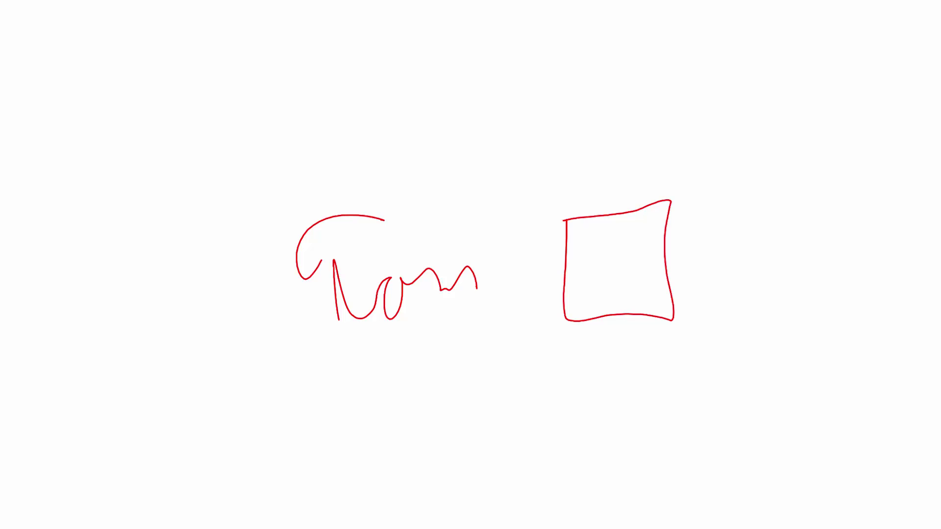
pyautogui.press('Escape')
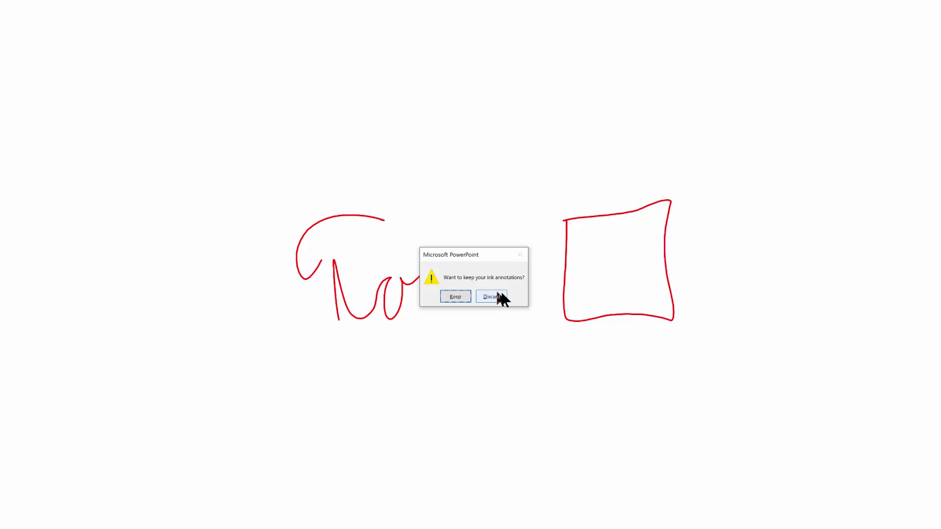
# - Keep the ink annotations and select the retained red ink on the slide
pyautogui.click(455, 296)
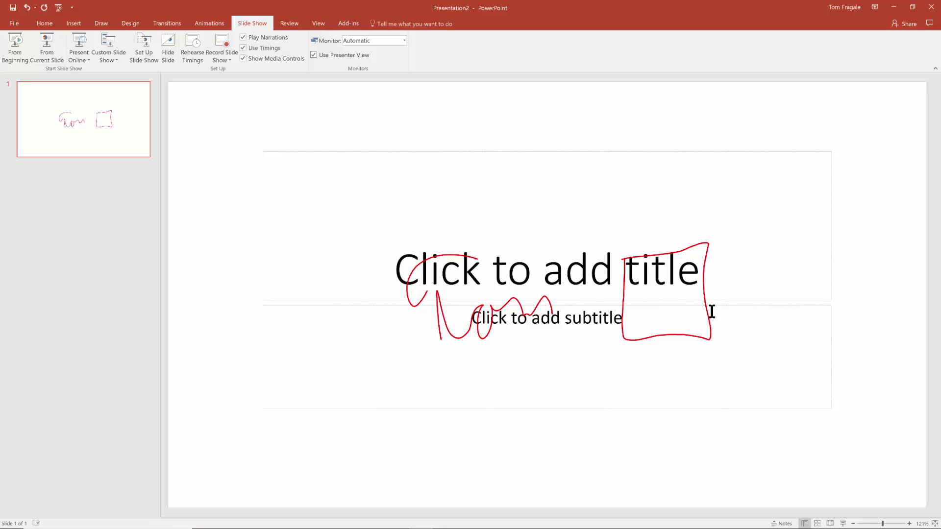
pyautogui.click(623, 291)
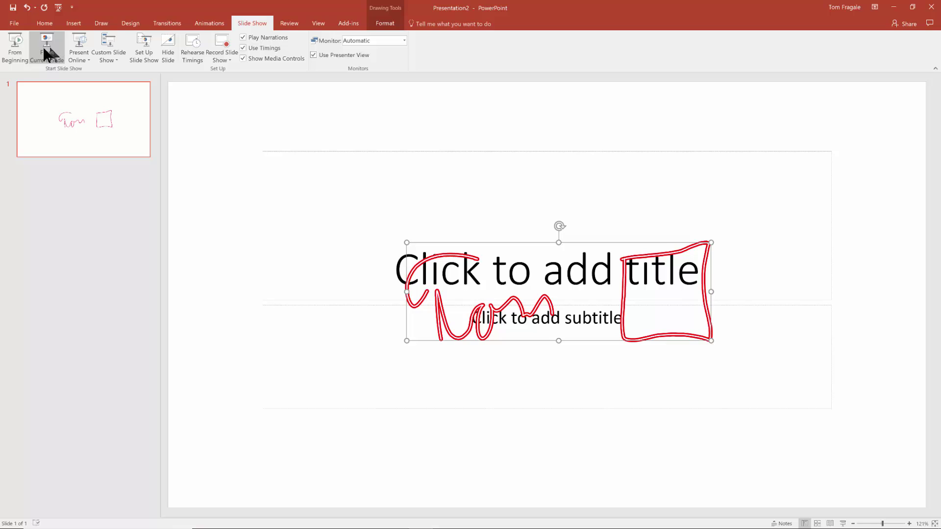
# - Restart the slide show from the beginning with the Pen pointer
pyautogui.click(18, 49)
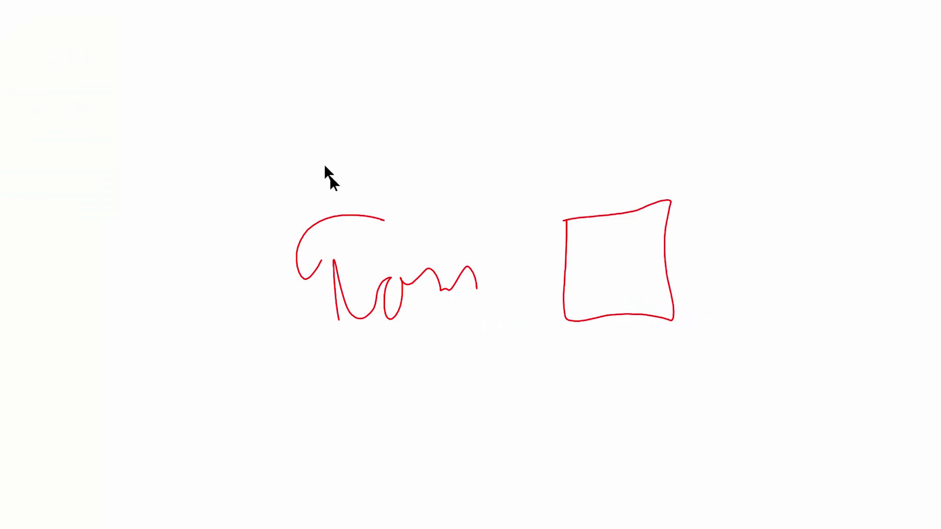
pyautogui.rightClick(205, 379)
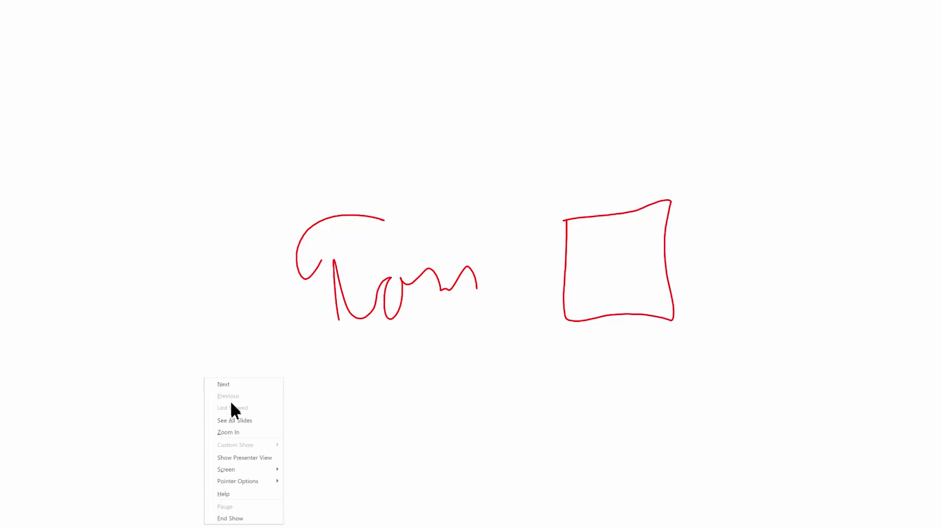
pyautogui.moveTo(231, 482)
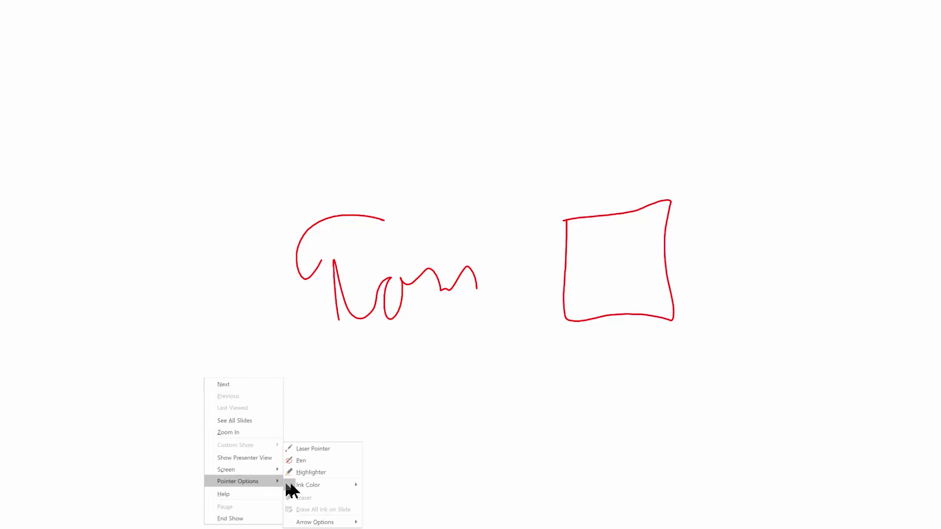
pyautogui.click(318, 462)
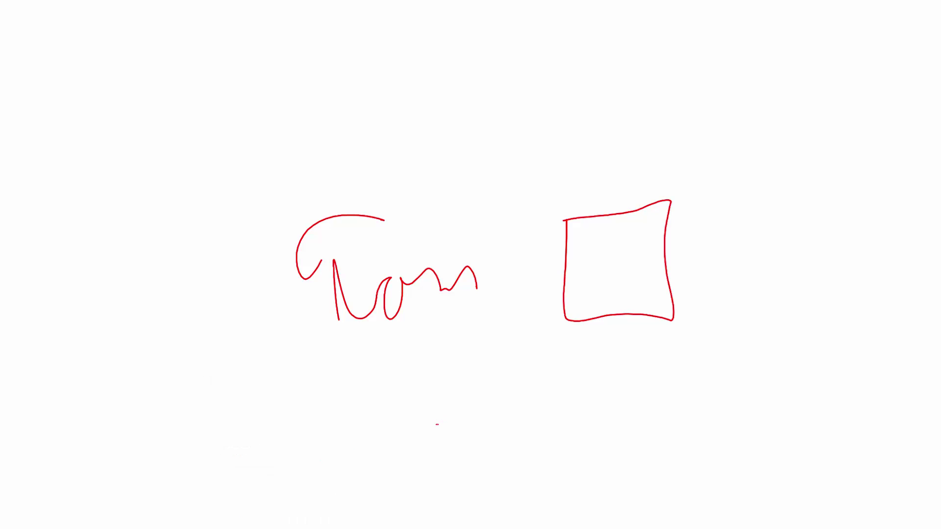
# - Change the pen's ink colour to light blue
pyautogui.rightClick(408, 402)
pyautogui.moveTo(437, 348)
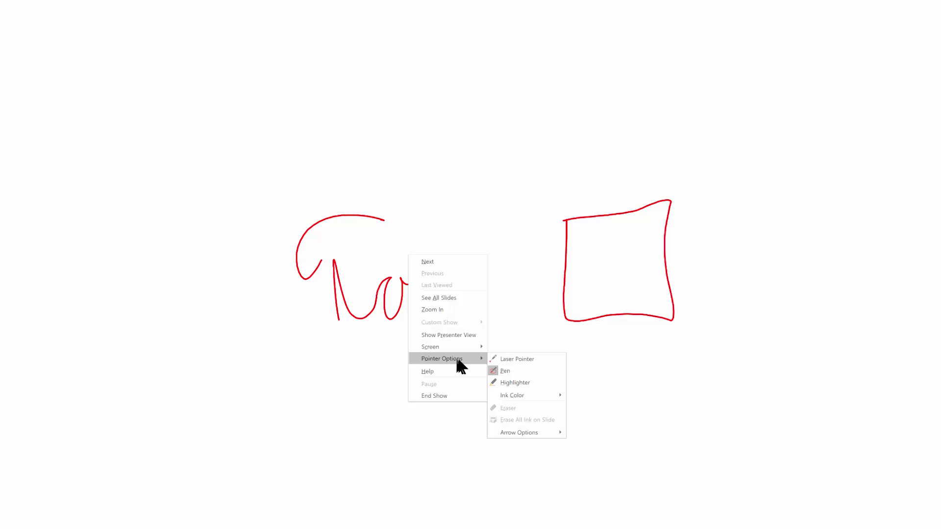
pyautogui.moveTo(558, 395)
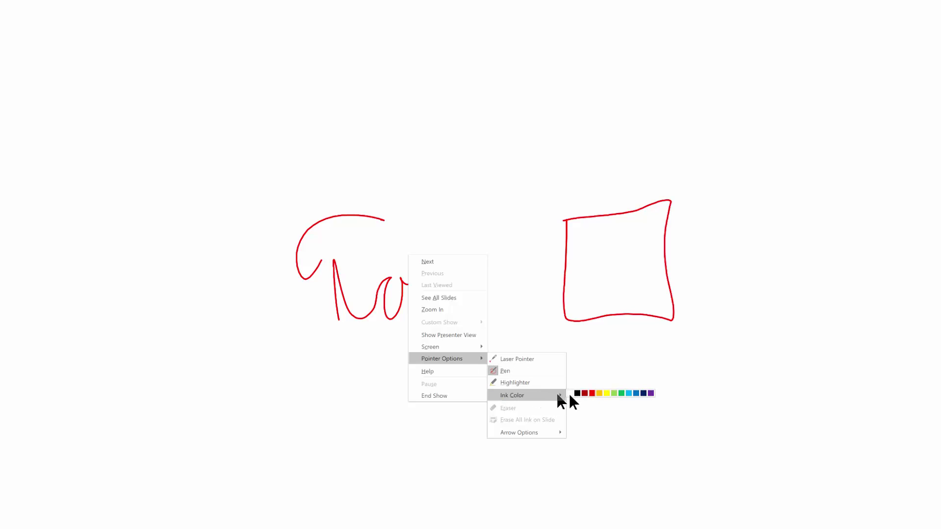
pyautogui.click(629, 394)
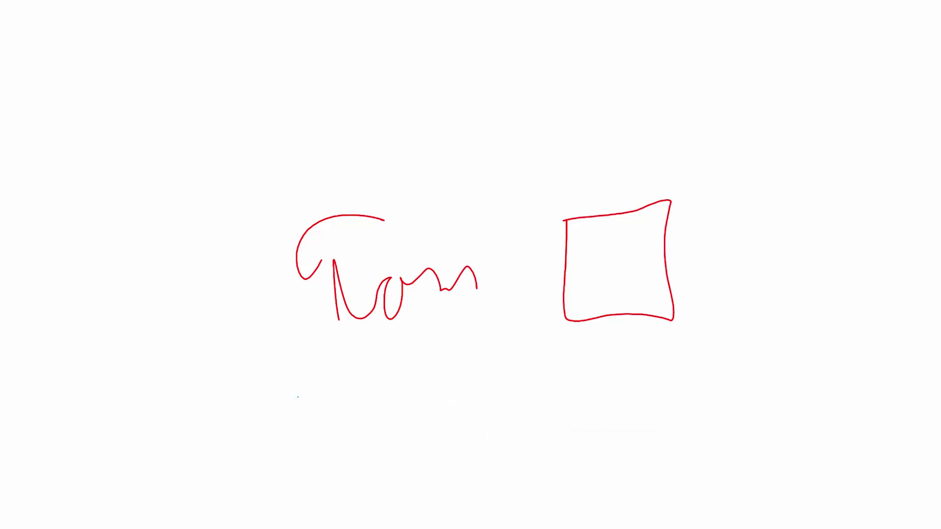
# - Write 'Happy New' in blue ink below Tom
pyautogui.moveTo(307, 377)
pyautogui.mouseDown()
pyautogui.moveTo(305, 455)
pyautogui.moveTo(359, 471)
pyautogui.moveTo(406, 469)
pyautogui.mouseUp()
pyautogui.moveTo(382, 430); pyautogui.dragTo(394, 428)
pyautogui.moveTo(418, 420)
pyautogui.mouseDown()
pyautogui.moveTo(421, 475)
pyautogui.moveTo(428, 429)
pyautogui.mouseUp()
pyautogui.moveTo(451, 425)
pyautogui.mouseDown()
pyautogui.moveTo(460, 466)
pyautogui.moveTo(470, 405)
pyautogui.mouseUp()
pyautogui.moveTo(486, 414)
pyautogui.mouseDown()
pyautogui.moveTo(510, 457)
pyautogui.moveTo(595, 409)
pyautogui.mouseUp()
pyautogui.moveTo(598, 359); pyautogui.dragTo(596, 408)
pyautogui.moveTo(615, 422); pyautogui.dragTo(649, 443)
pyautogui.moveTo(654, 418)
pyautogui.mouseDown()
pyautogui.moveTo(659, 443)
pyautogui.moveTo(693, 414)
pyautogui.mouseUp()
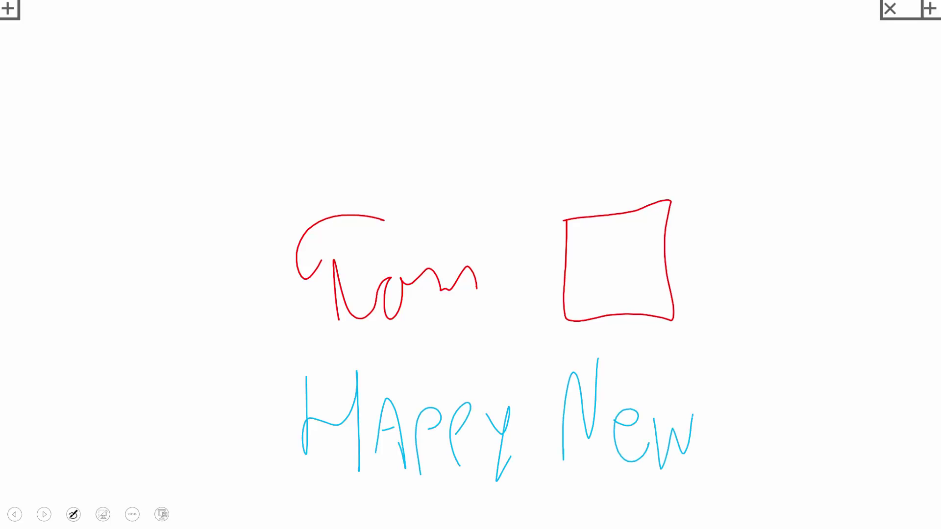
# - Finish writing 'Year!', end the show and keep the ink annotations
pyautogui.moveTo(733, 352); pyautogui.dragTo(768, 349)
pyautogui.moveTo(768, 349)
pyautogui.mouseDown()
pyautogui.moveTo(737, 445)
pyautogui.moveTo(794, 408)
pyautogui.moveTo(761, 449)
pyautogui.mouseUp()
pyautogui.moveTo(790, 443)
pyautogui.mouseDown()
pyautogui.moveTo(824, 403)
pyautogui.moveTo(814, 448)
pyautogui.mouseUp()
pyautogui.moveTo(815, 429); pyautogui.dragTo(861, 432)
pyautogui.moveTo(896, 354); pyautogui.dragTo(864, 461)
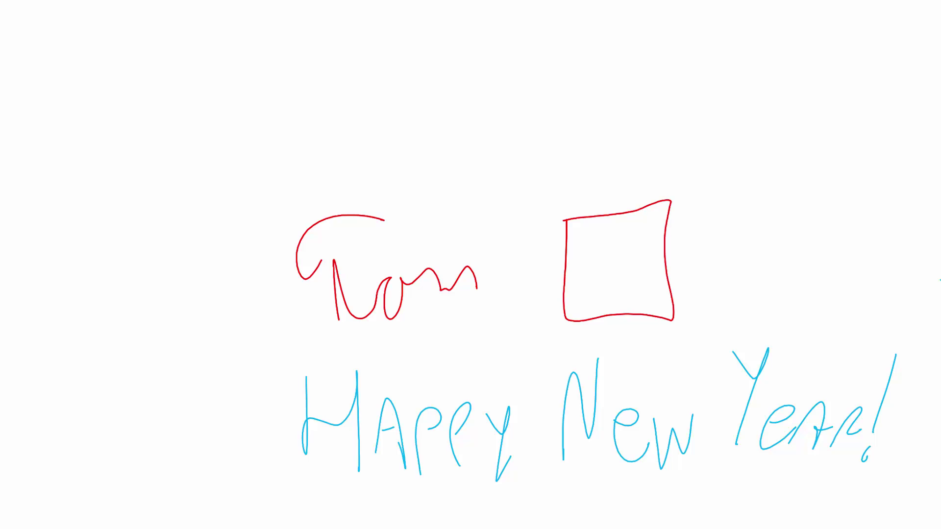
pyautogui.press('Escape')
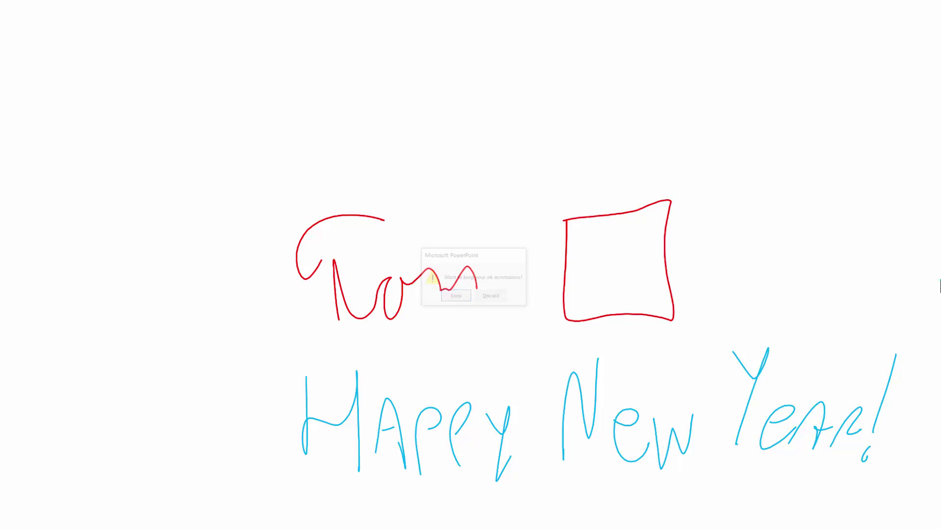
pyautogui.click(457, 297)
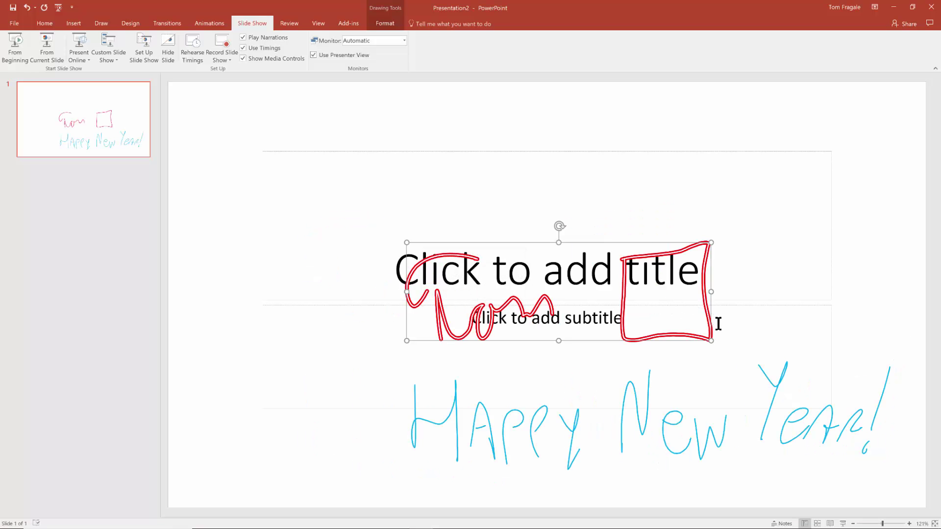